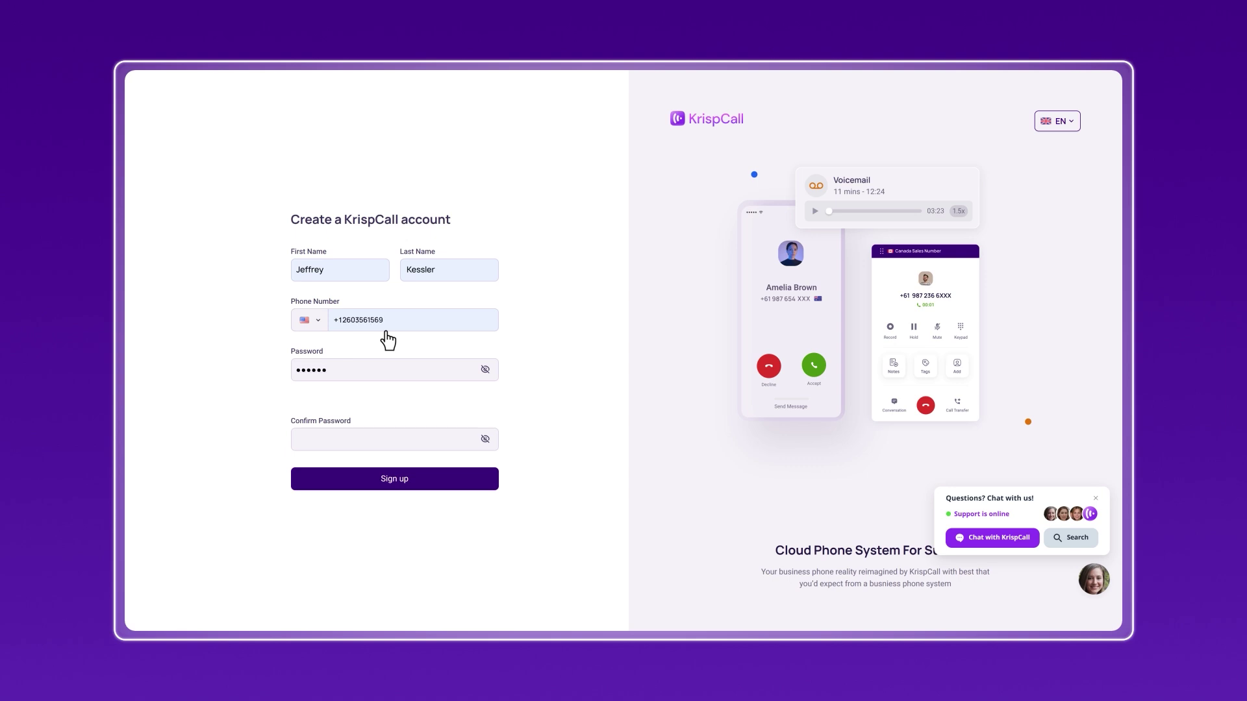
# Create the KrispCall account for individual use with WhatsApp and Telegram verification use cases
pyautogui.click(390, 484)
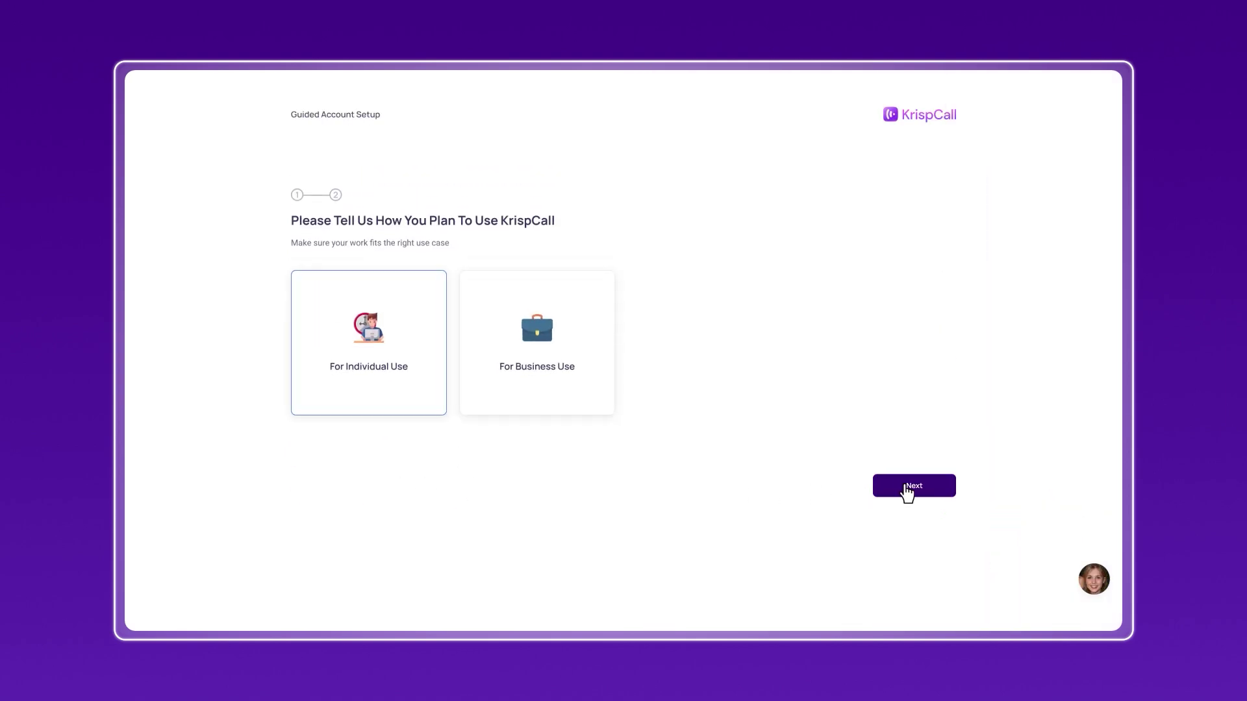
pyautogui.click(914, 487)
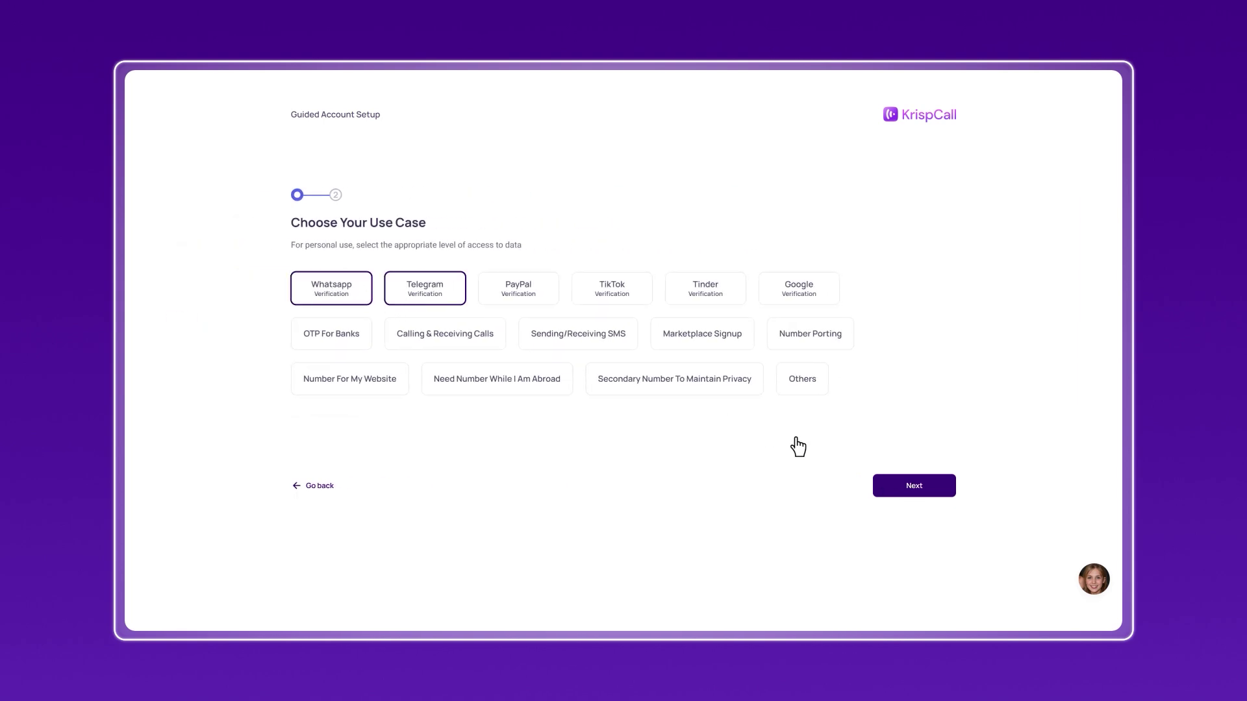
pyautogui.click(915, 487)
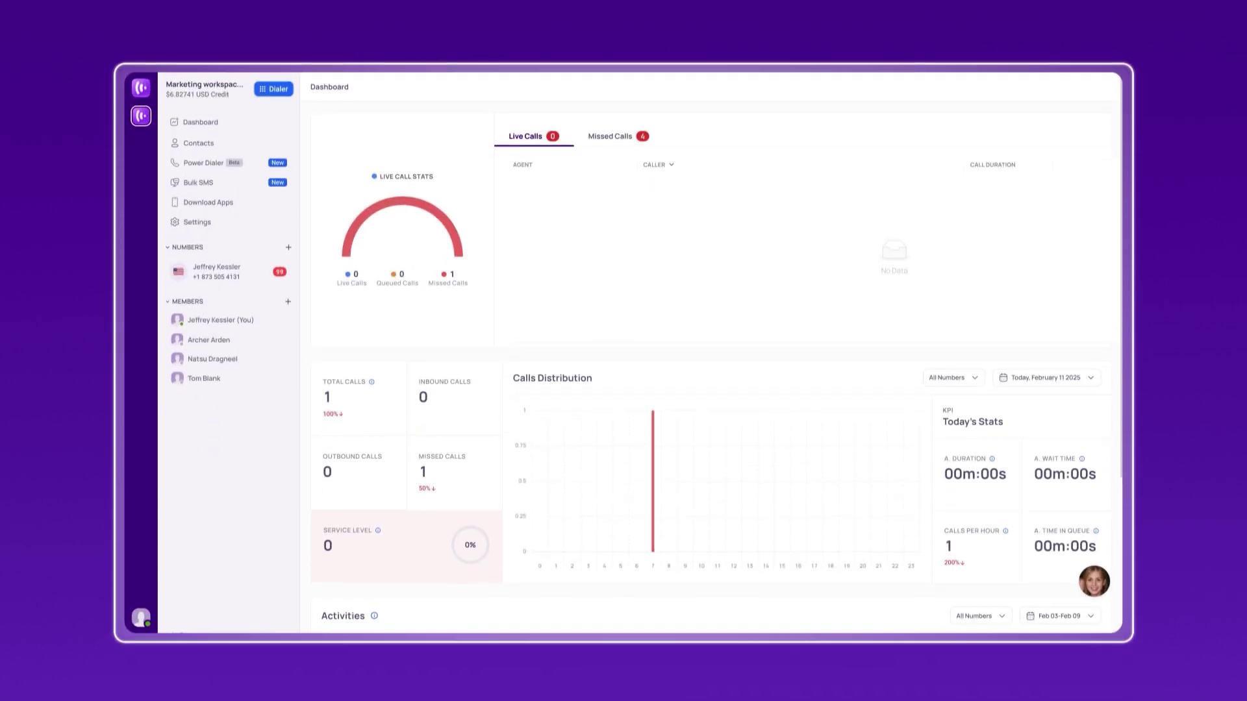
# Request a $75.00/month Non-VOIP number from Settings > Non-VOIP Numbers, acknowledging the terms
pyautogui.click(224, 292)
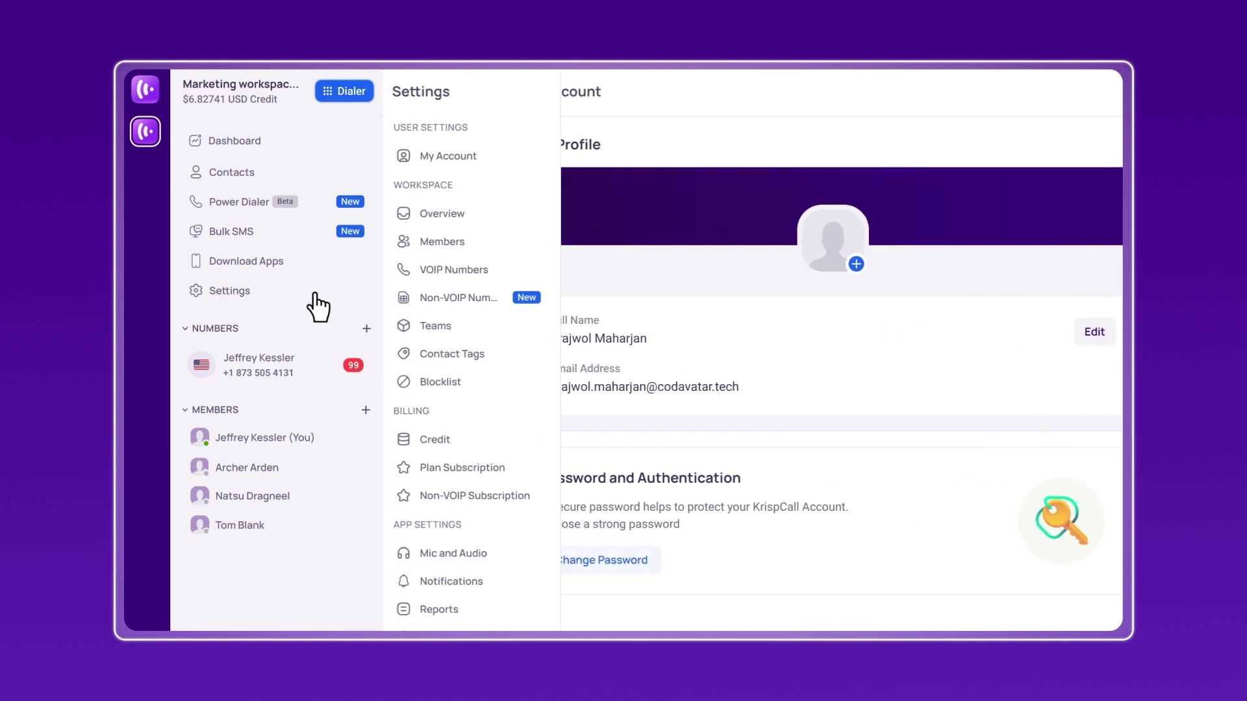
pyautogui.click(456, 299)
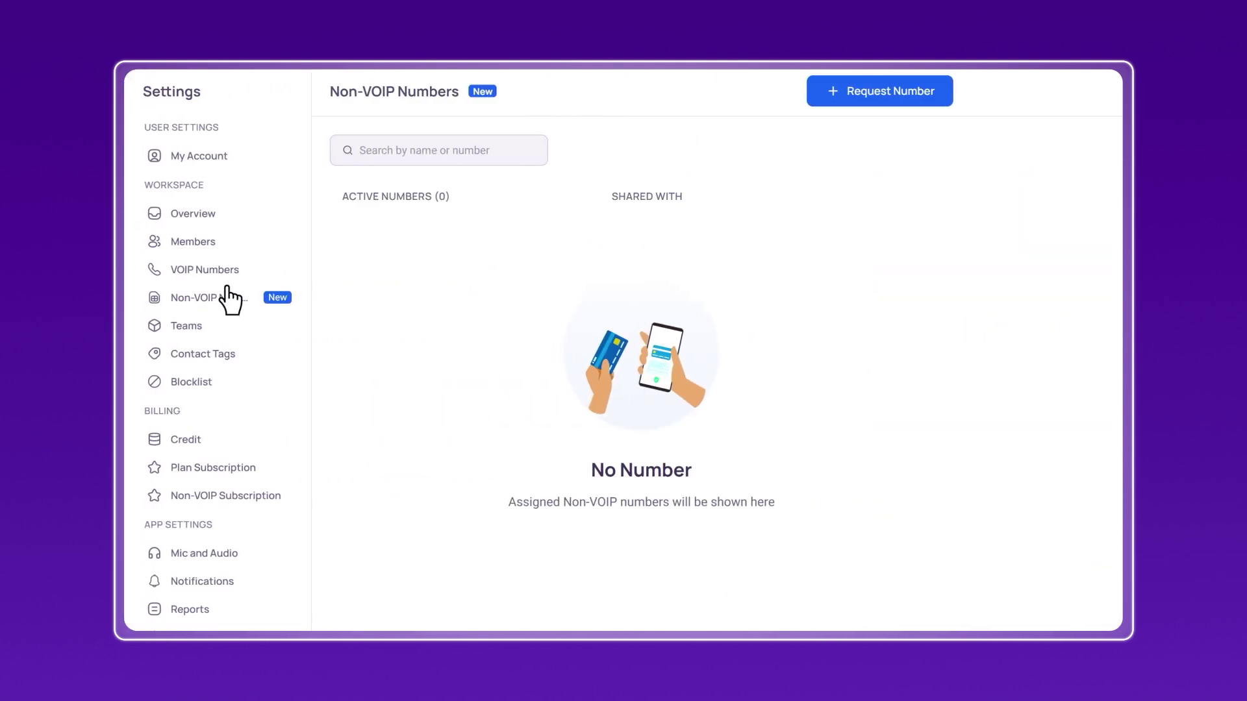
pyautogui.click(883, 98)
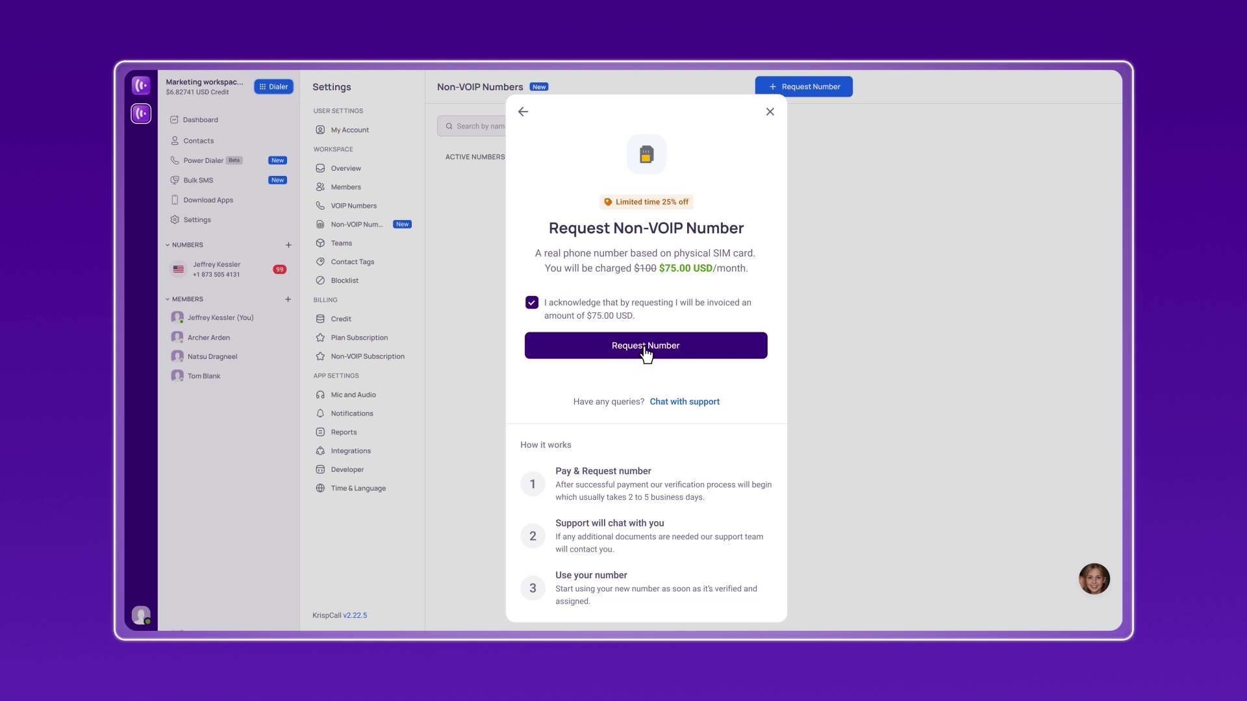
pyautogui.click(645, 346)
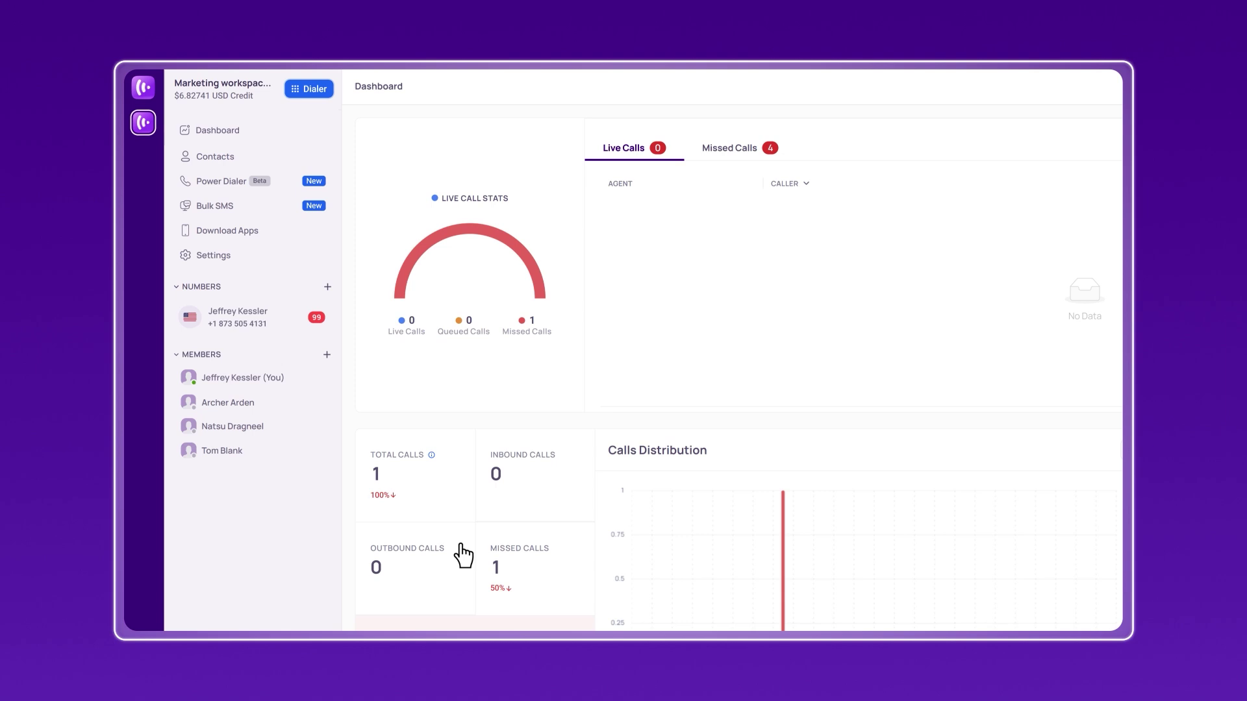
# Request a USA Non-VOIP number and open the new Non-VOIP 1 messages
pyautogui.click(367, 329)
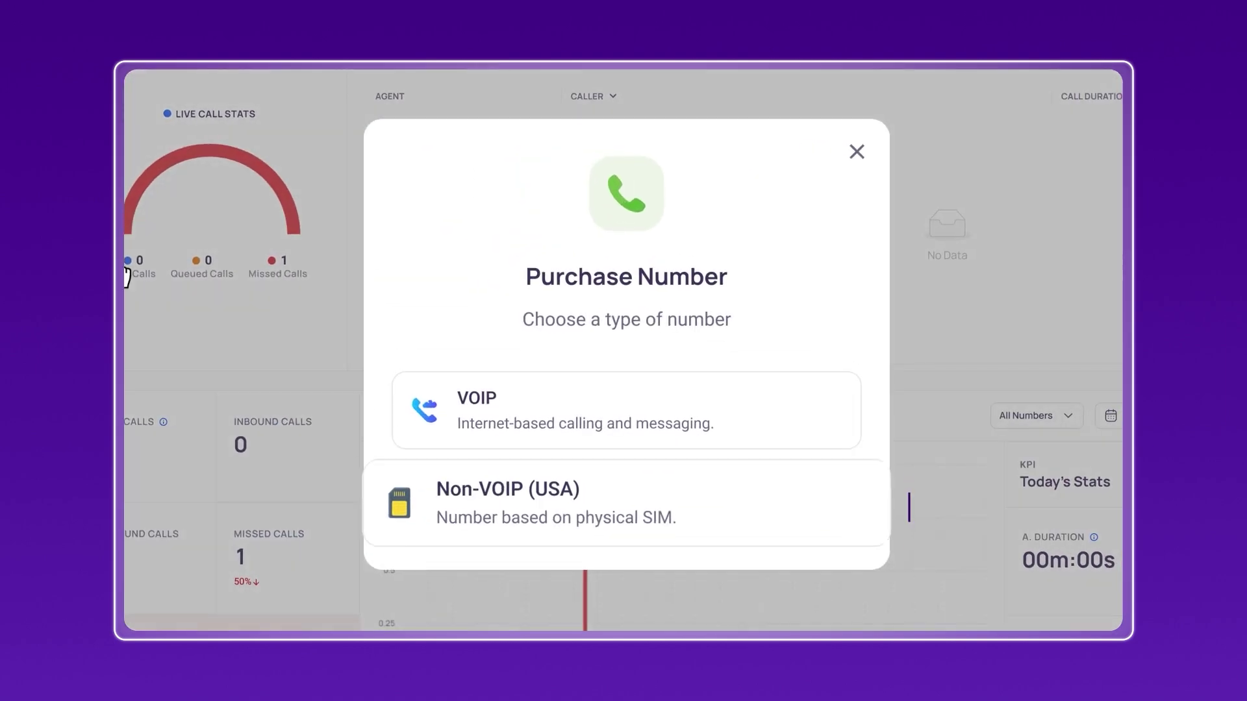
pyautogui.click(597, 513)
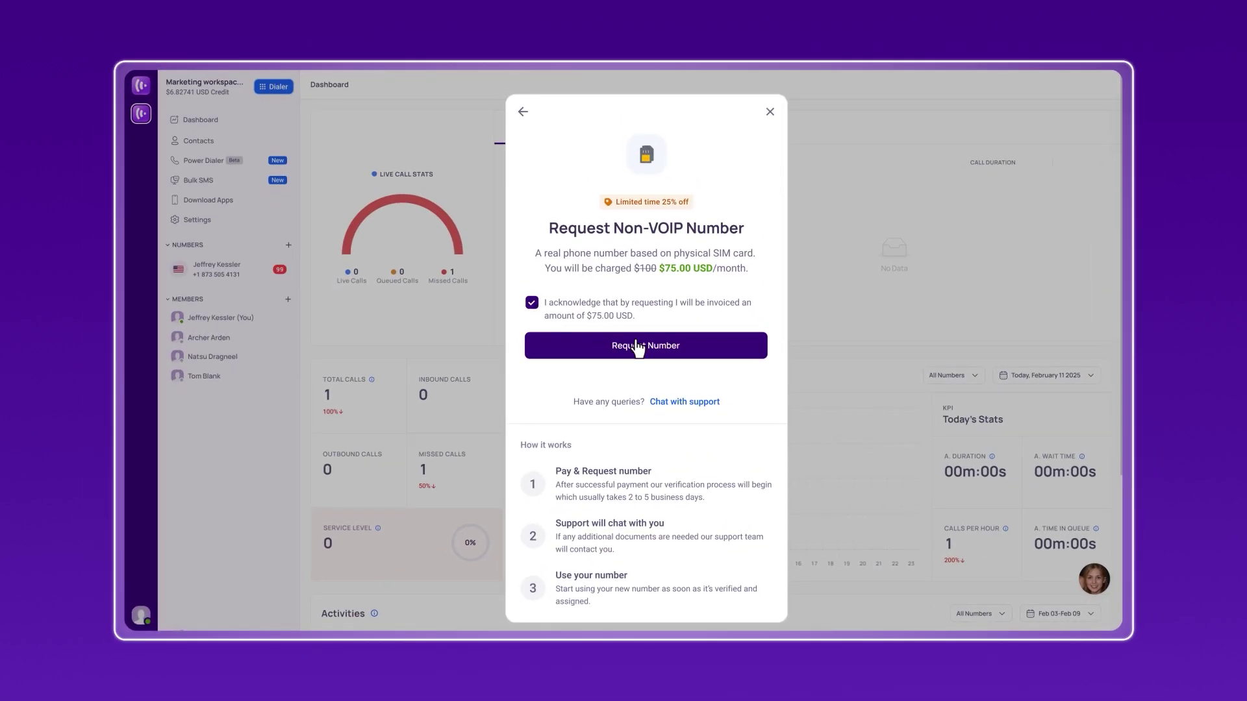
pyautogui.click(647, 348)
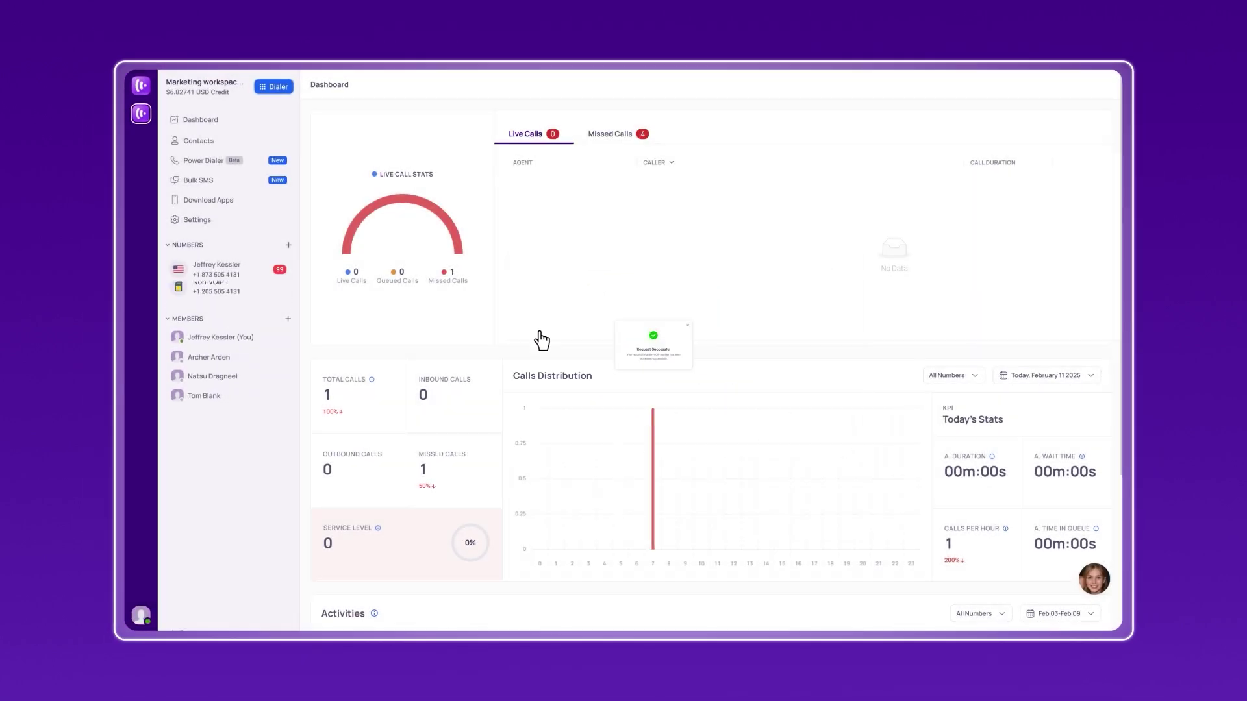
pyautogui.click(213, 301)
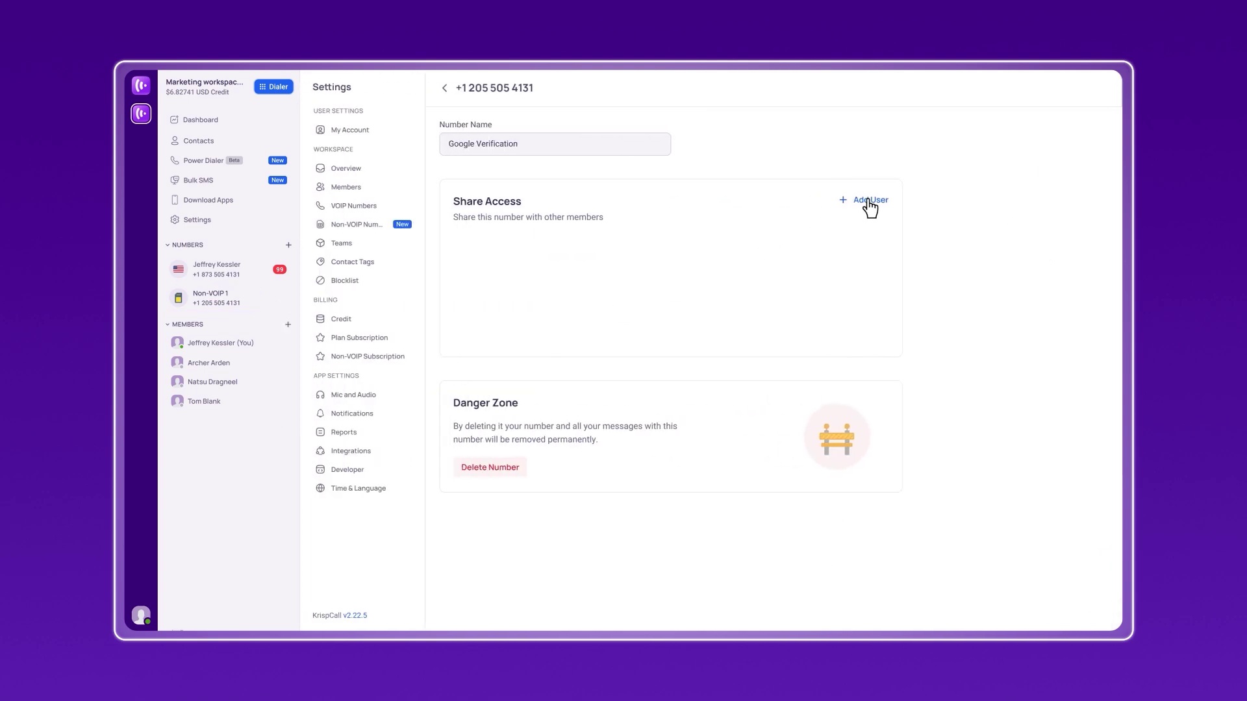
# Share the Google Verification number with Archer Arden, Natsu Dragneel and Tom Blank
pyautogui.click(867, 201)
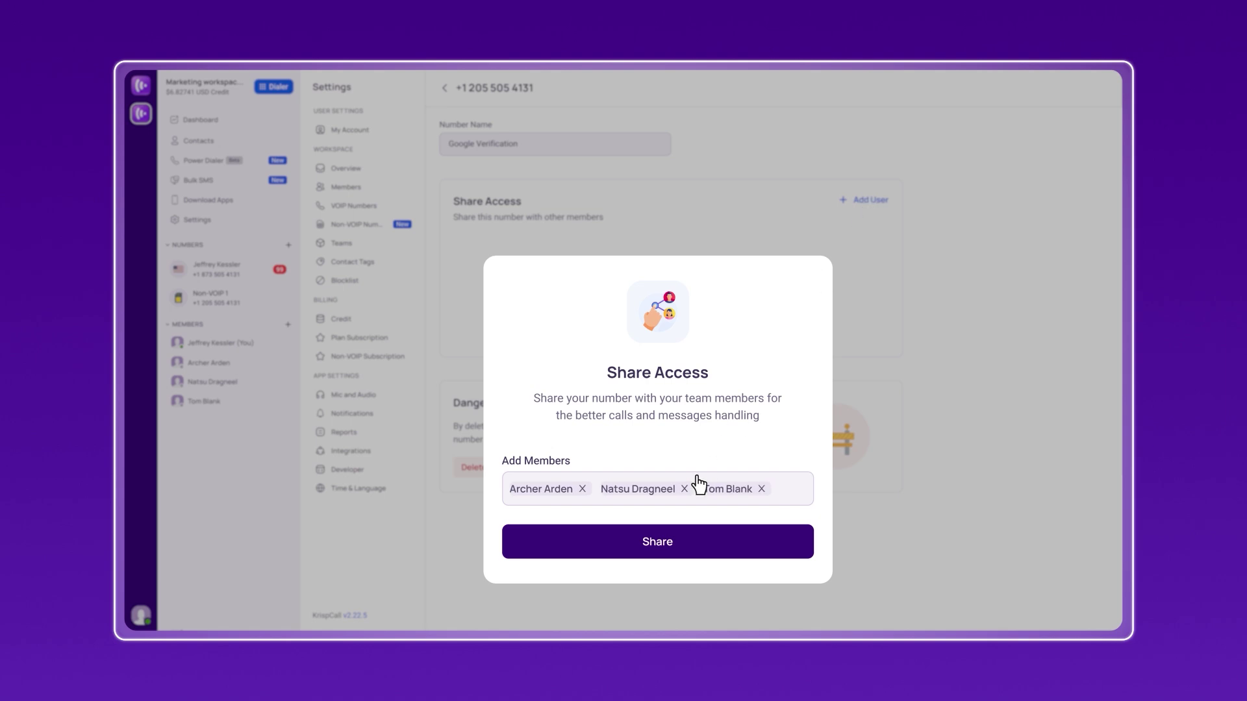
pyautogui.click(658, 543)
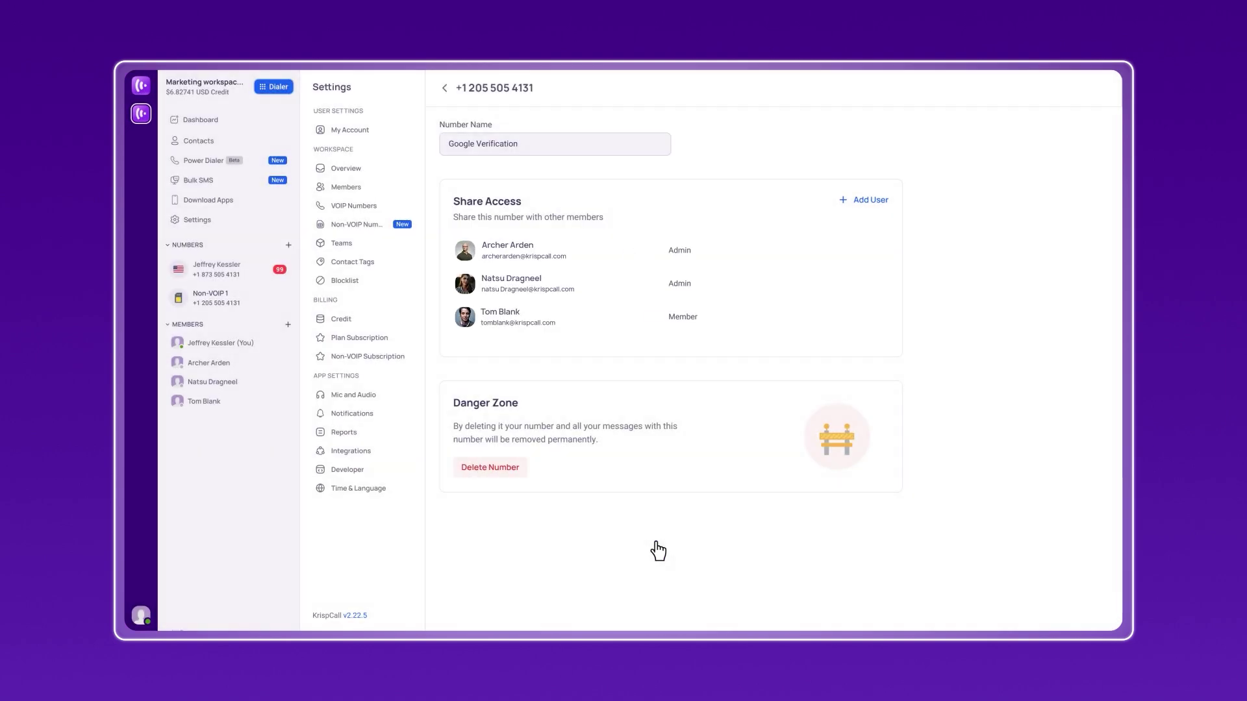